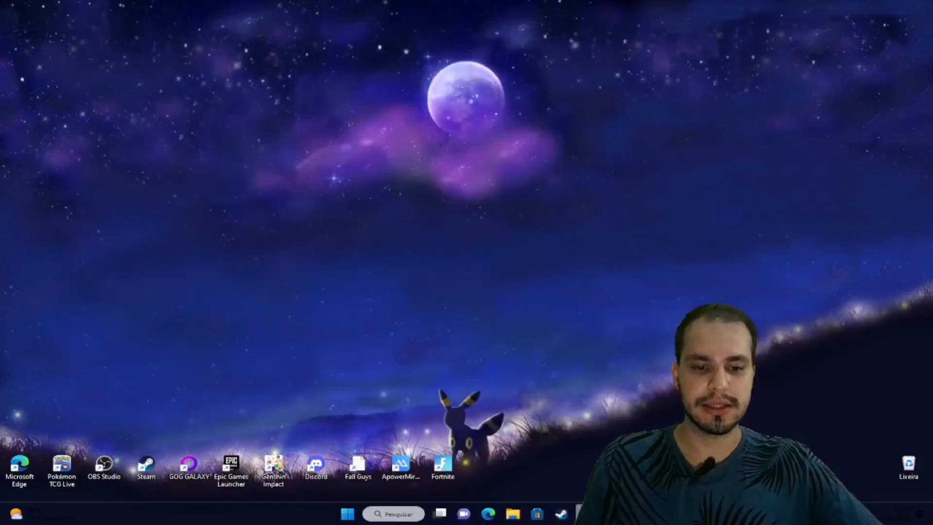
click(587, 462)
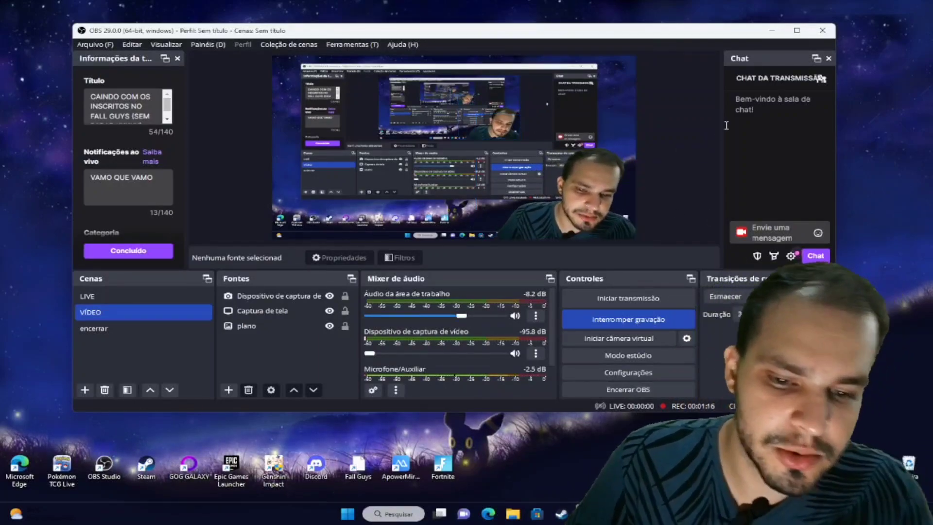
click(772, 31)
click(487, 514)
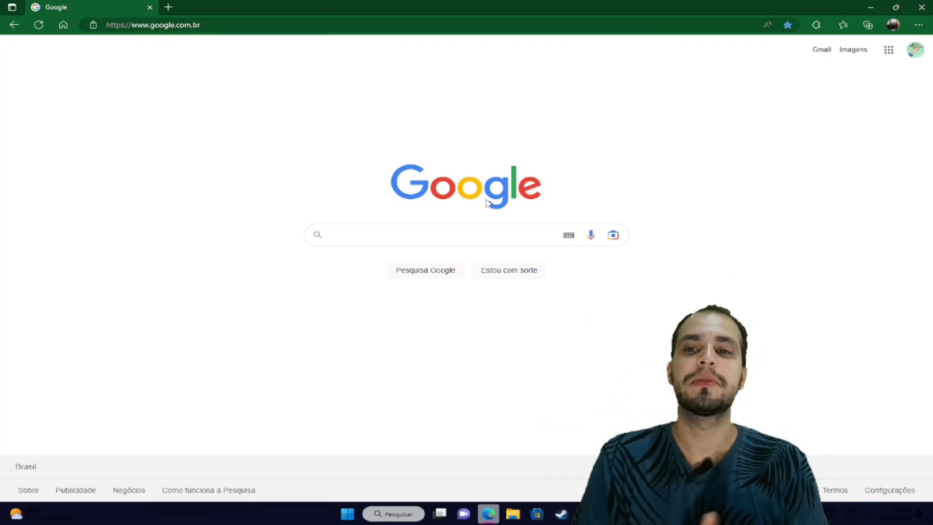
click(214, 26)
text(https://4br.me/obsmulti2023)
key(Return)
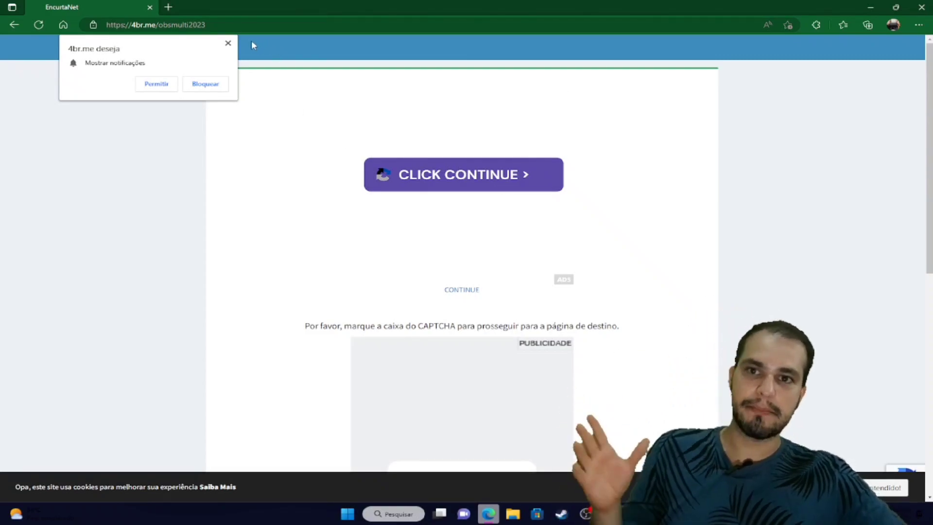
Step: Dismiss the site's notification request and proceed from the EncurtaNet page to its CAPTCHA check
click(228, 44)
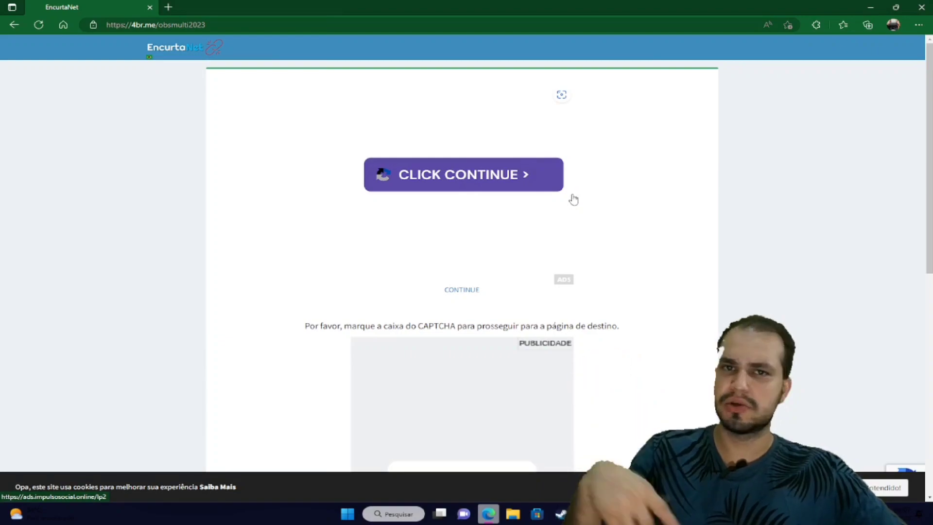
scroll(591, 218, down, 9)
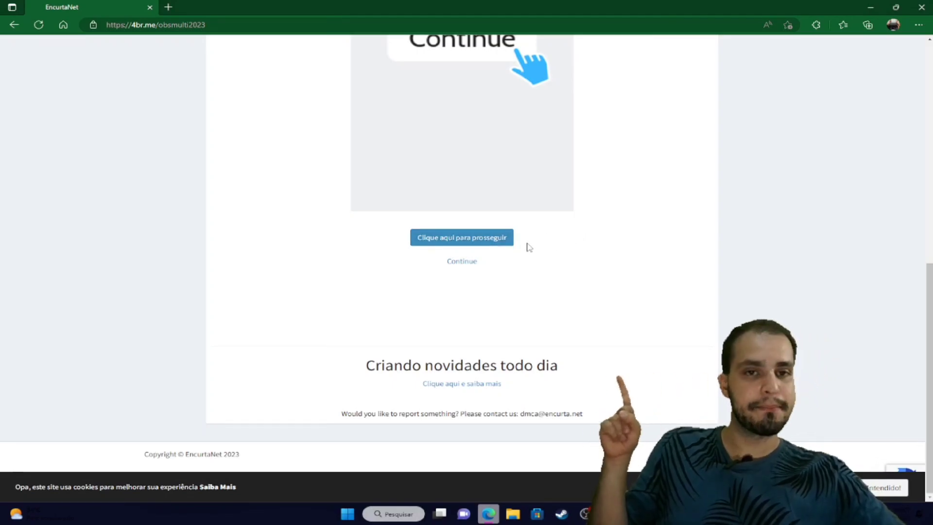
click(504, 238)
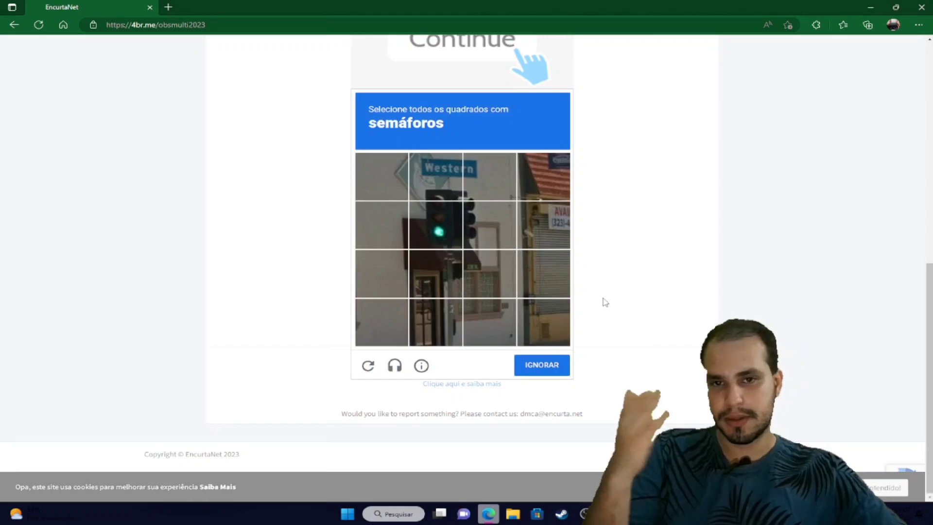
Step: Solve the CAPTCHA by selecting the four squares that contain the traffic light and validating
click(422, 214)
click(439, 218)
click(437, 177)
click(477, 184)
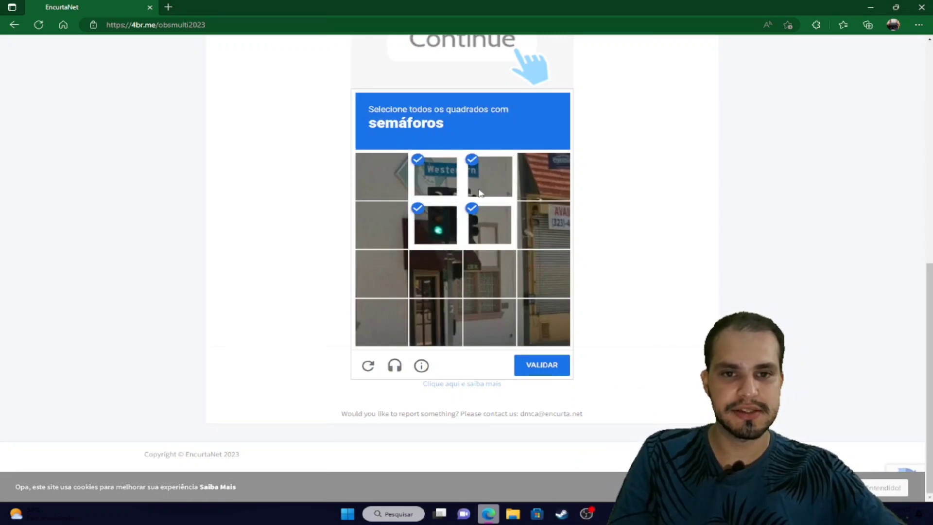
click(539, 365)
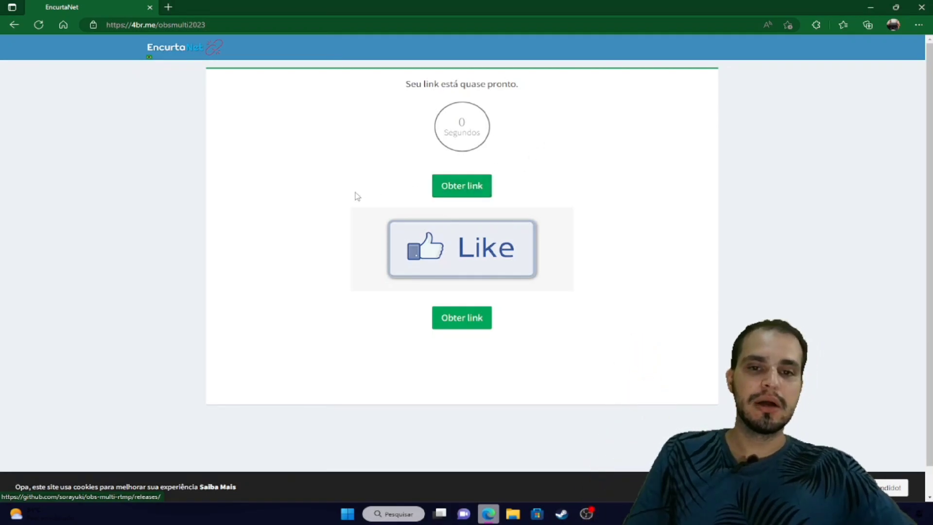
Step: Get the destination link, closing the bet365 ad page, and dismiss the translation offer on the obs-multi-rtmp releases page
click(455, 185)
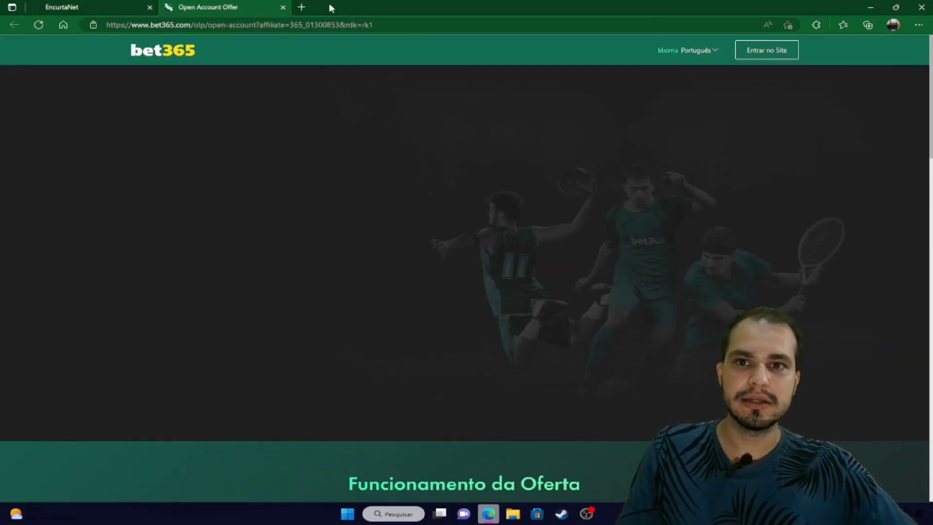
click(284, 7)
click(447, 186)
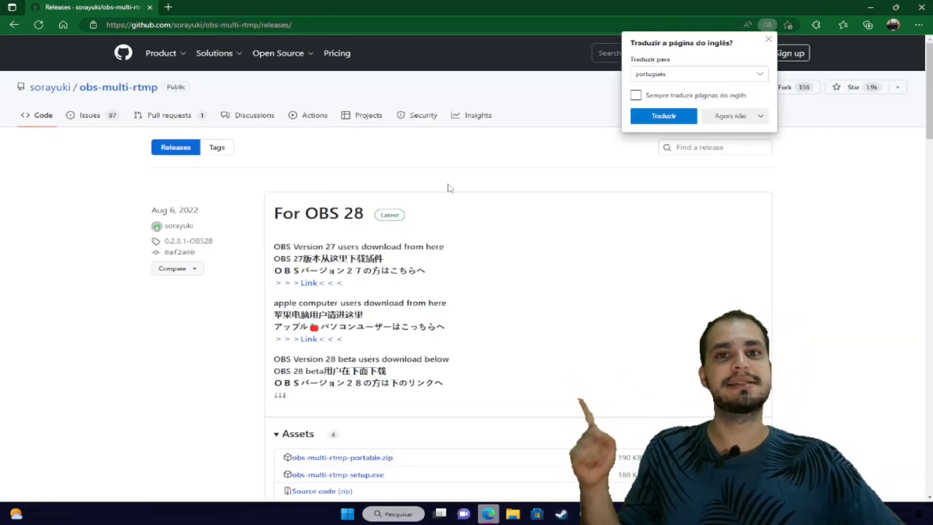
click(768, 40)
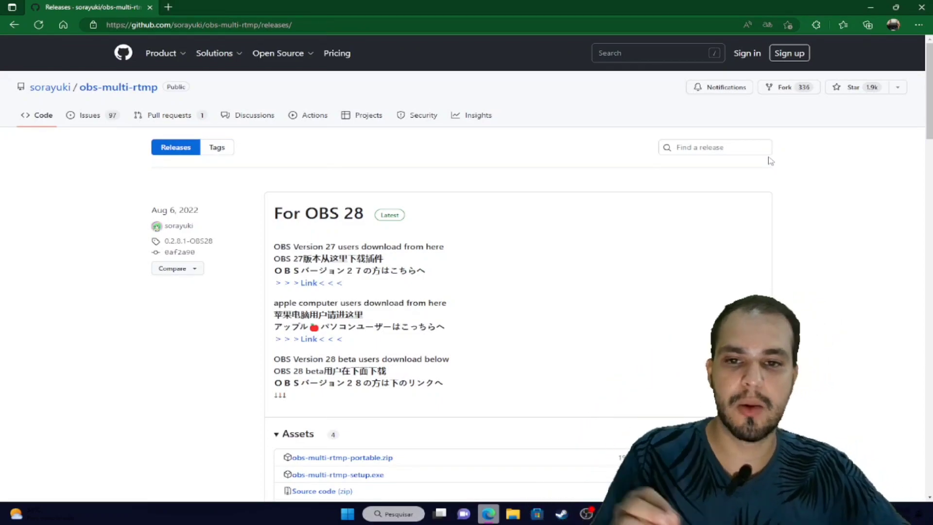
Step: Download obs-multi-rtmp-setup.exe from the For OBS 28 release and close the browser
scroll(781, 231, down, 4)
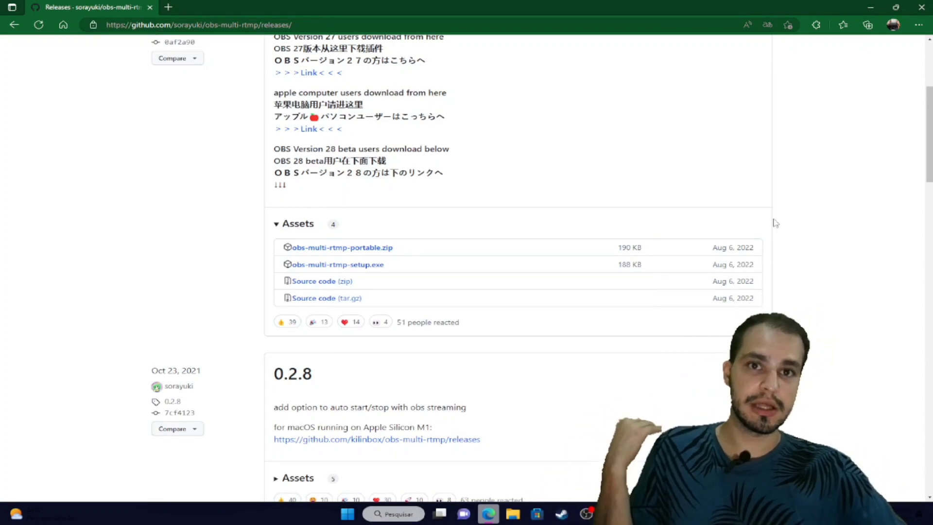
scroll(692, 217, up, 1)
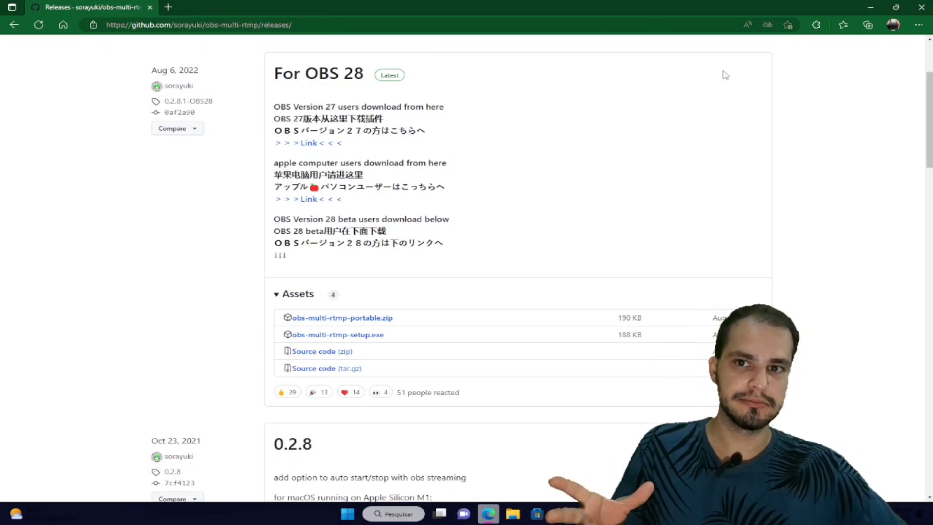
mouse_move(186, 88)
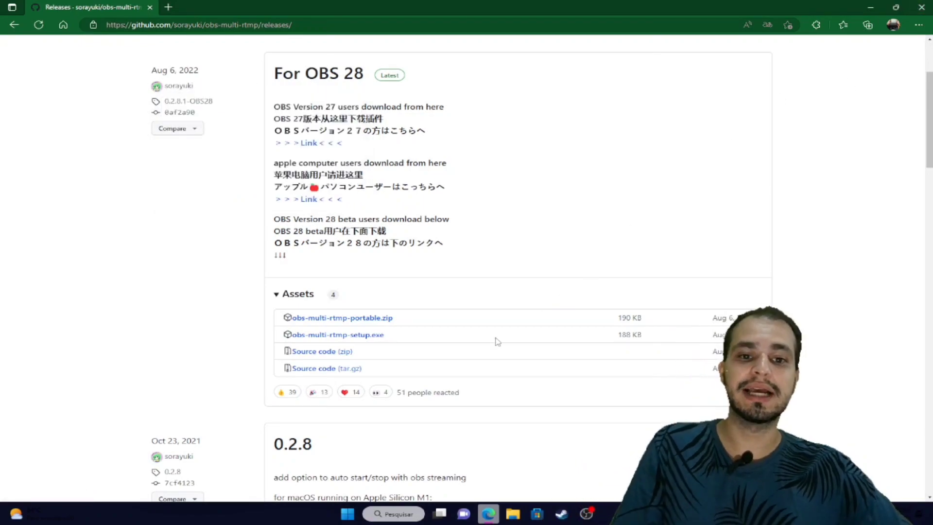
click(353, 335)
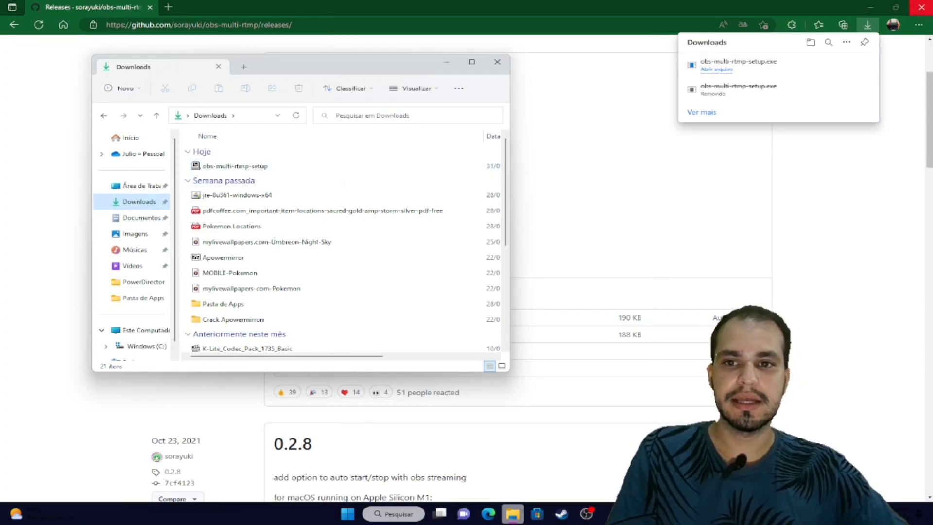
click(888, 5)
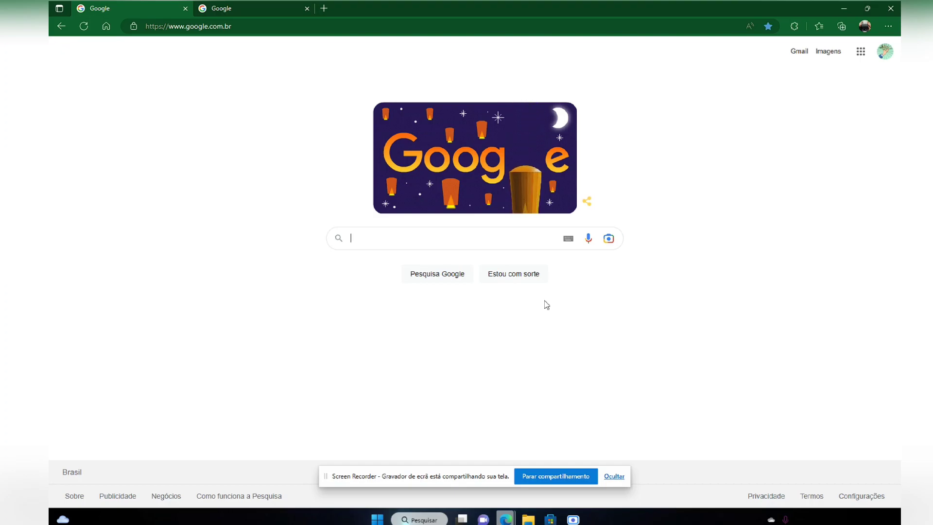
Step: Run obs-multi-rtmp-setup from the Downloads folder and install the plugin in the default destination folder
click(528, 518)
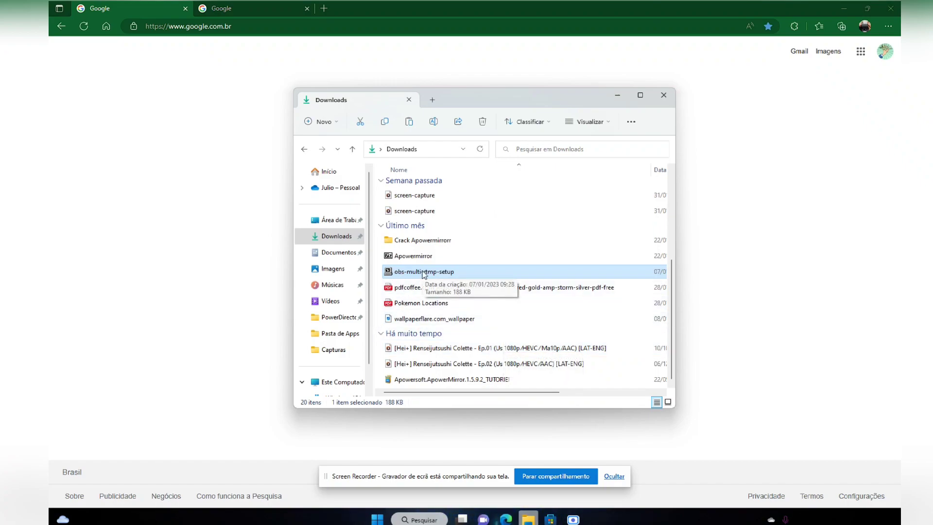
double_click(422, 271)
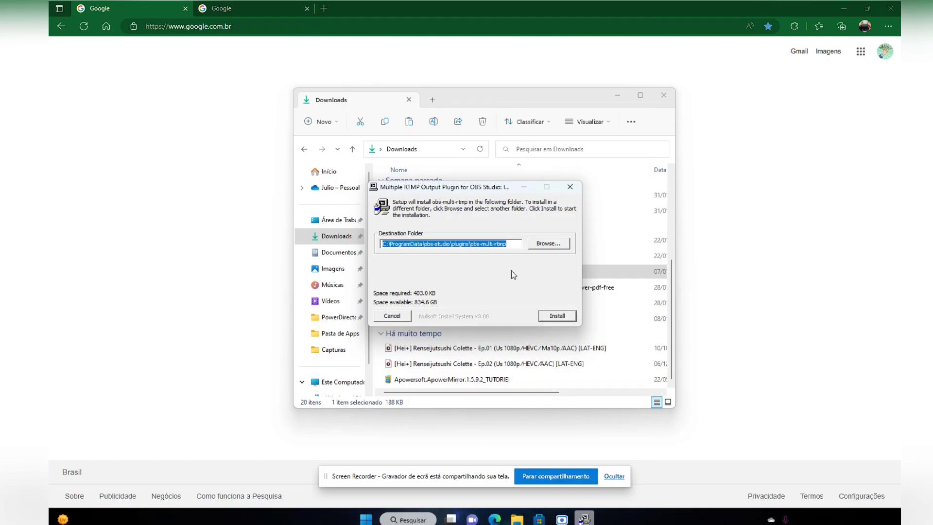
click(556, 317)
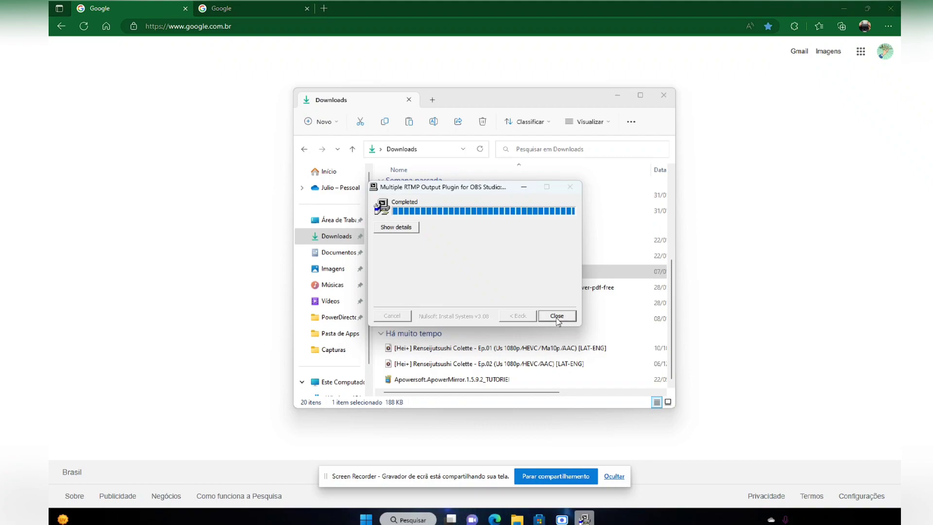
click(557, 316)
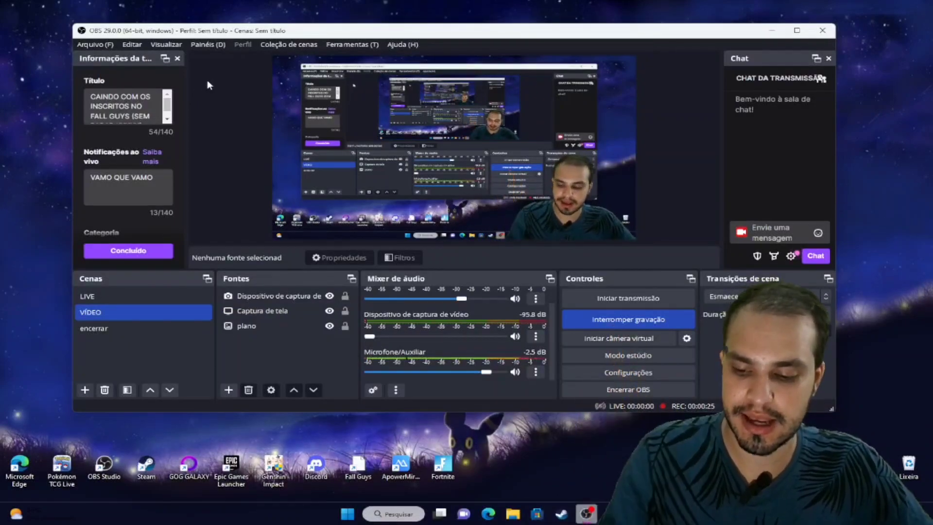
Step: Show the Multiplas saídas dock in OBS Studio and widen it towards the Controles dock
click(214, 44)
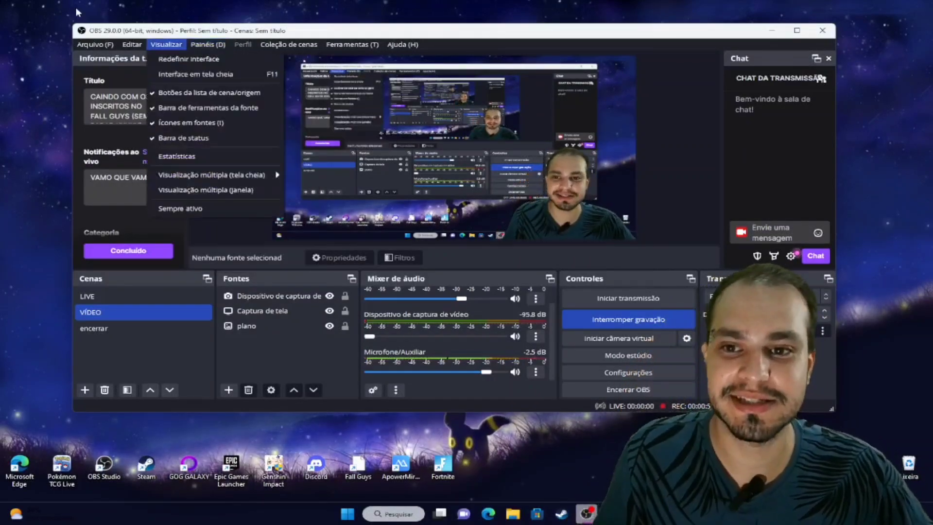
click(231, 45)
click(208, 44)
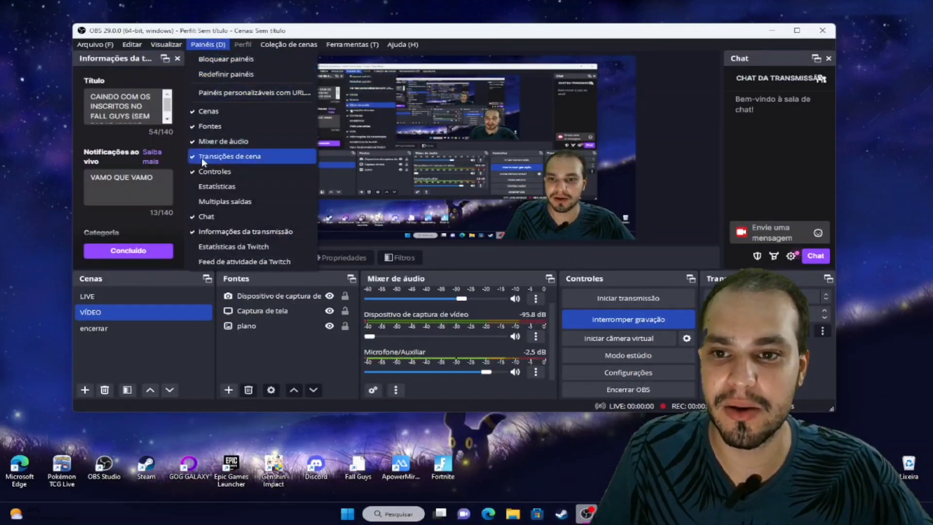
click(213, 203)
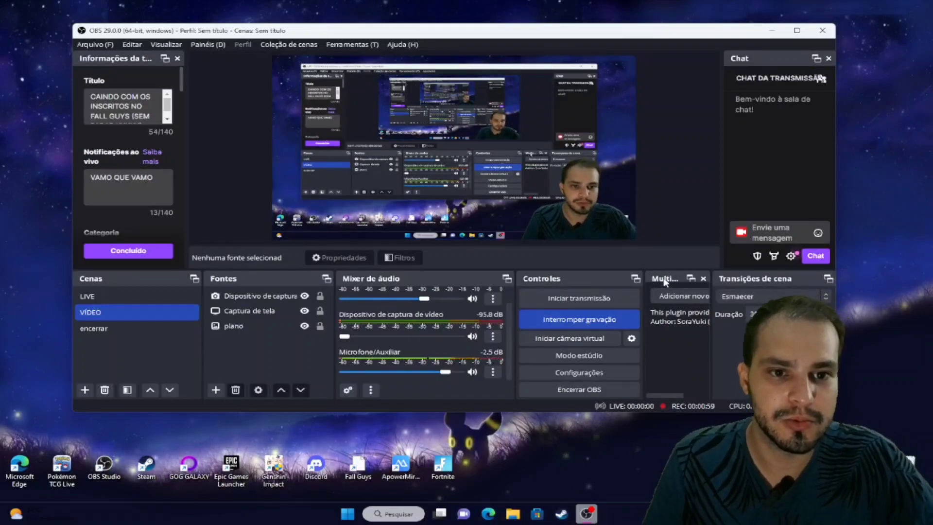
drag(646, 276, 539, 273)
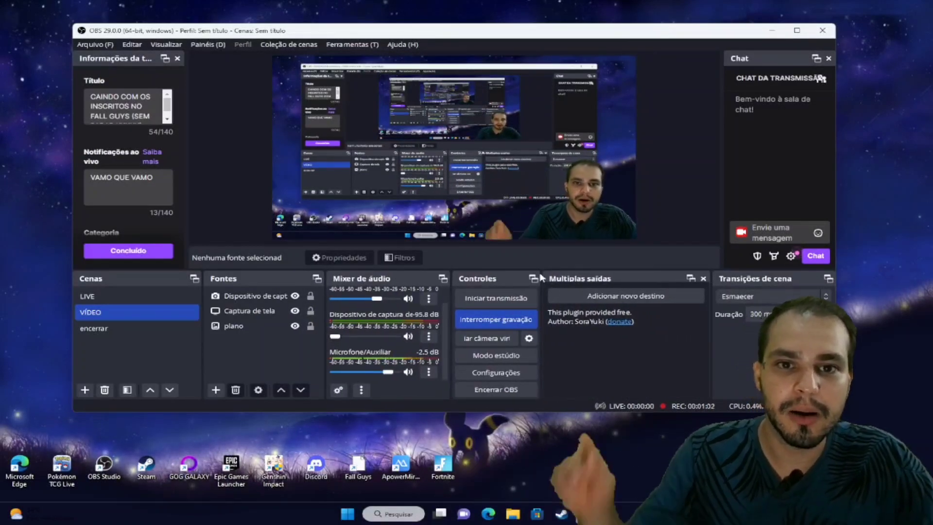
Step: Start a new streaming destination named Youtube and close its settings without saving
click(637, 297)
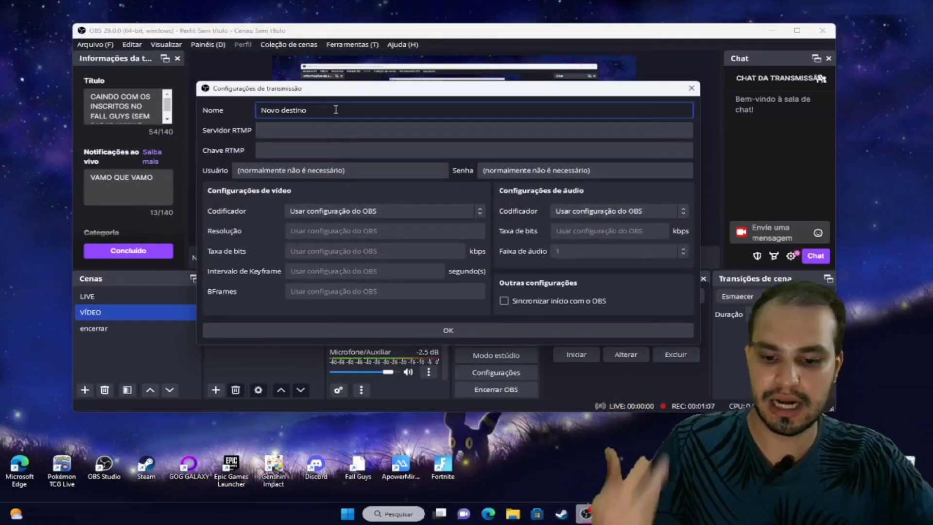
key(BackSpace)
key(BackSpace)
key(BackSpace)
key(BackSpace)
key(BackSpace)
key(BackSpace)
key(BackSpace)
key(BackSpace)
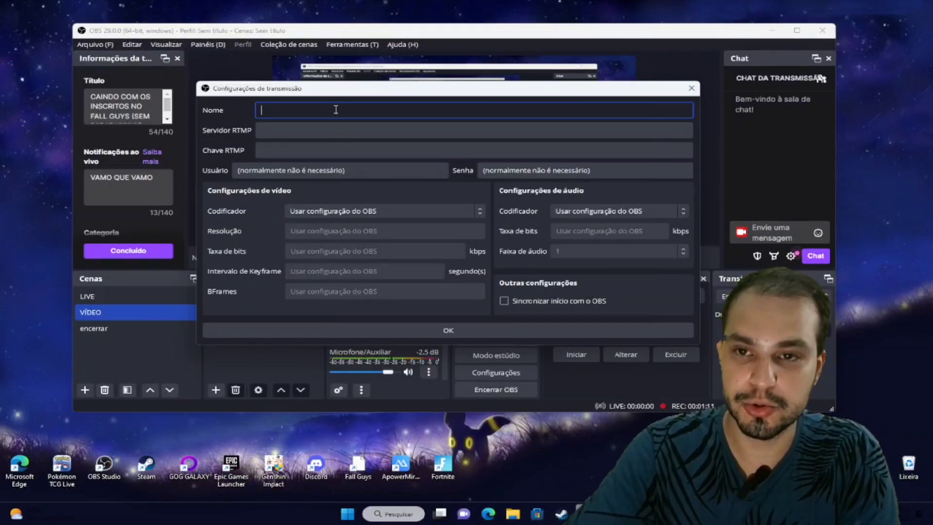
text(Yiu-)
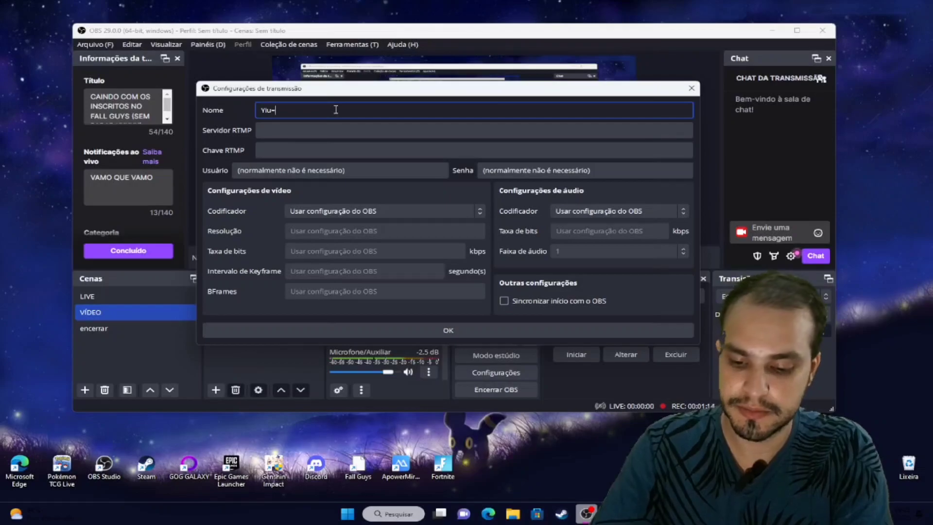
key(BackSpace)
text(ouube)
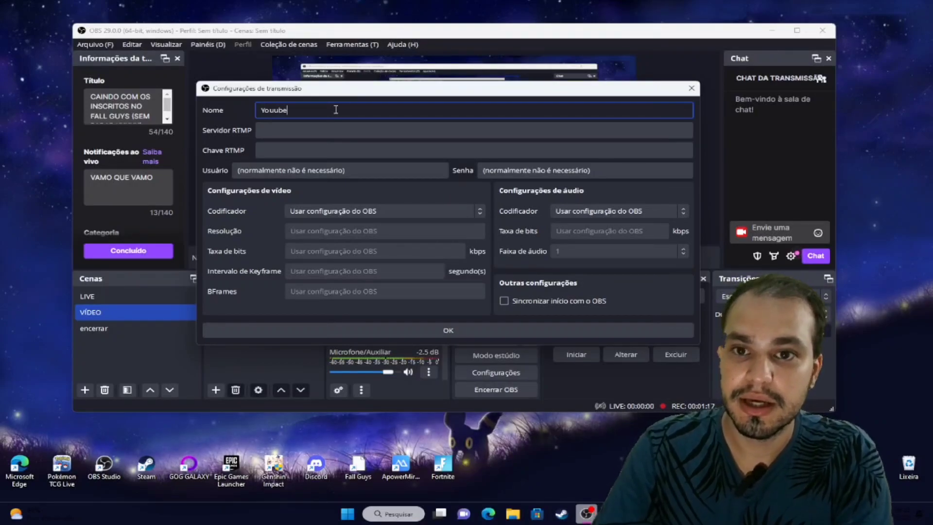
key(BackSpace)
key(BackSpace)
key(BackSpace)
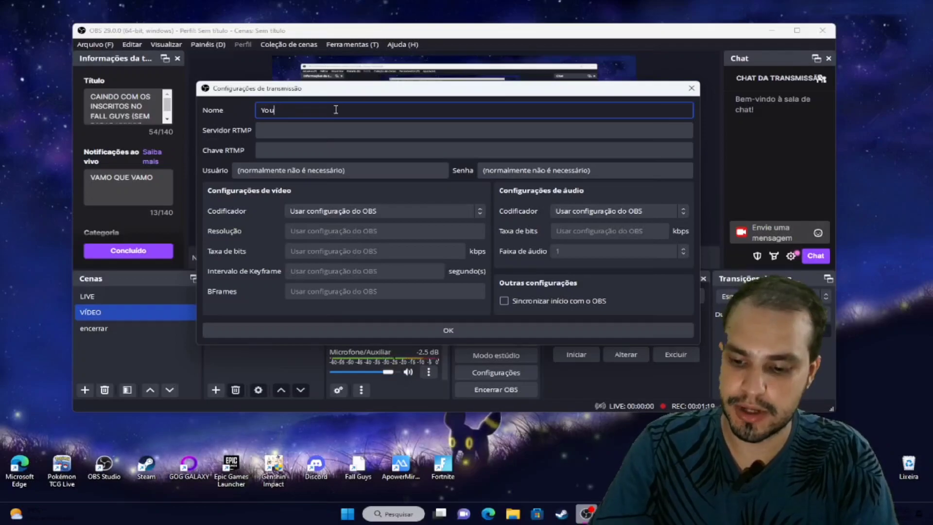
text(tube)
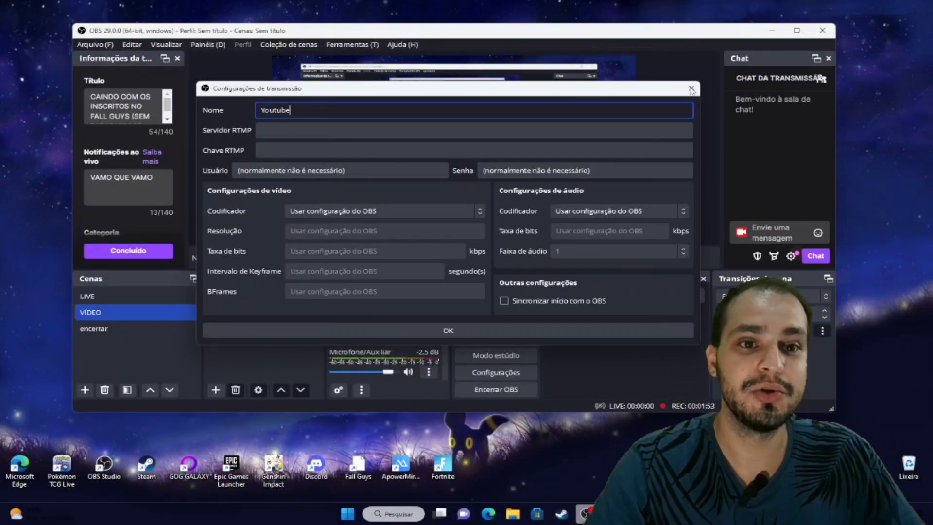
click(691, 88)
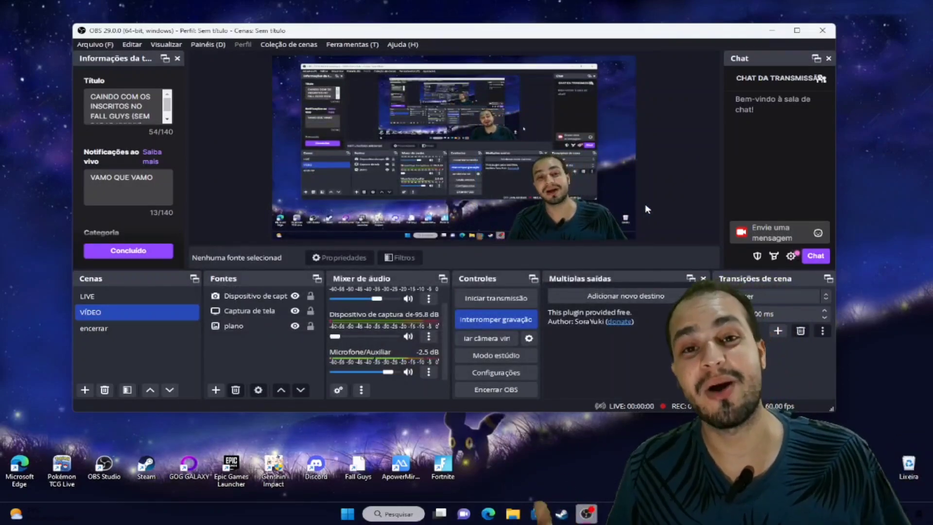